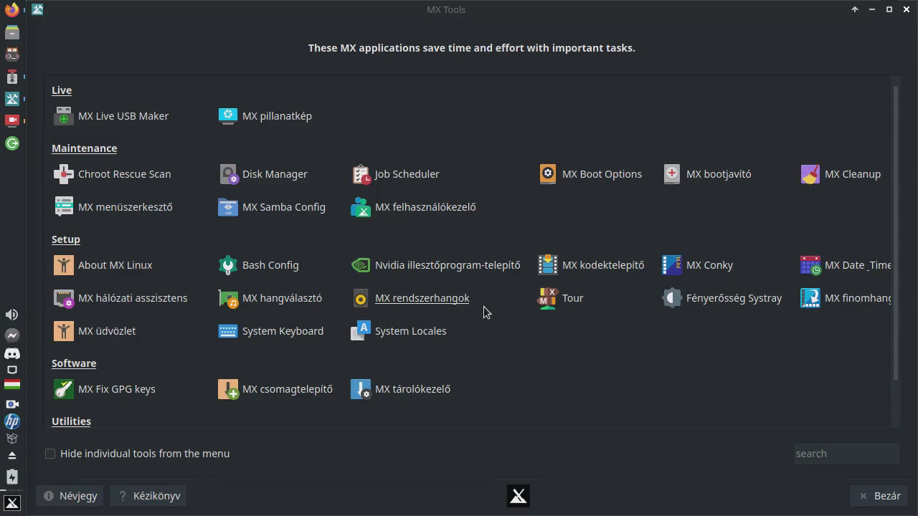
Open MX Boot Repair with the account password, view the boot method settings for reinstalling the GRUB bootloader, and close it without applying.
click(715, 175)
text(•••••••)
key(Return)
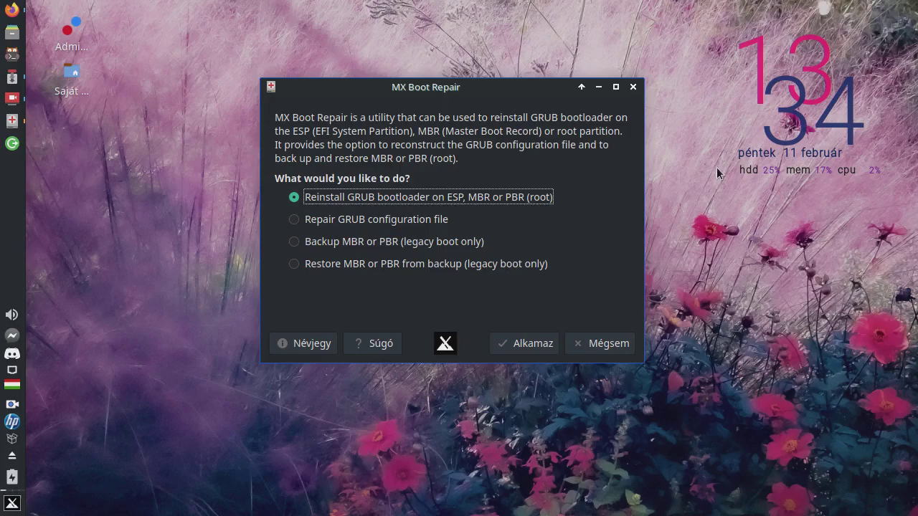
click(521, 345)
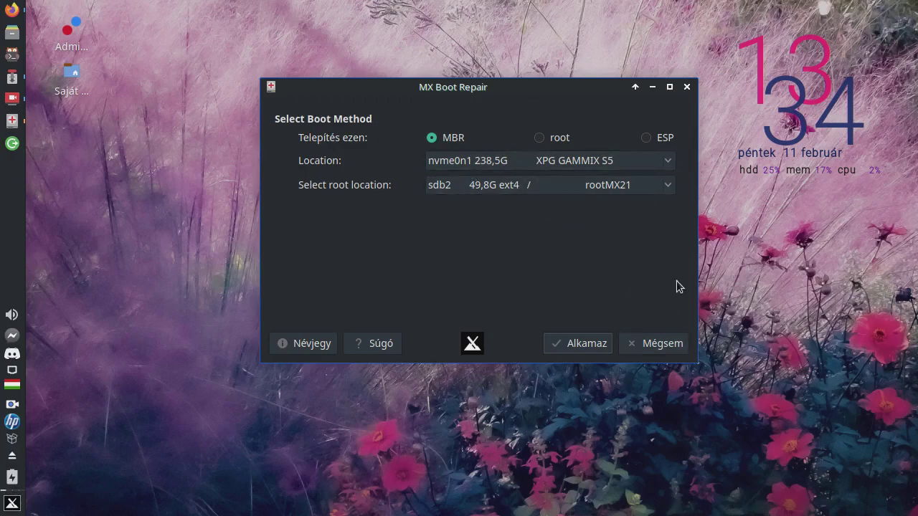
click(664, 344)
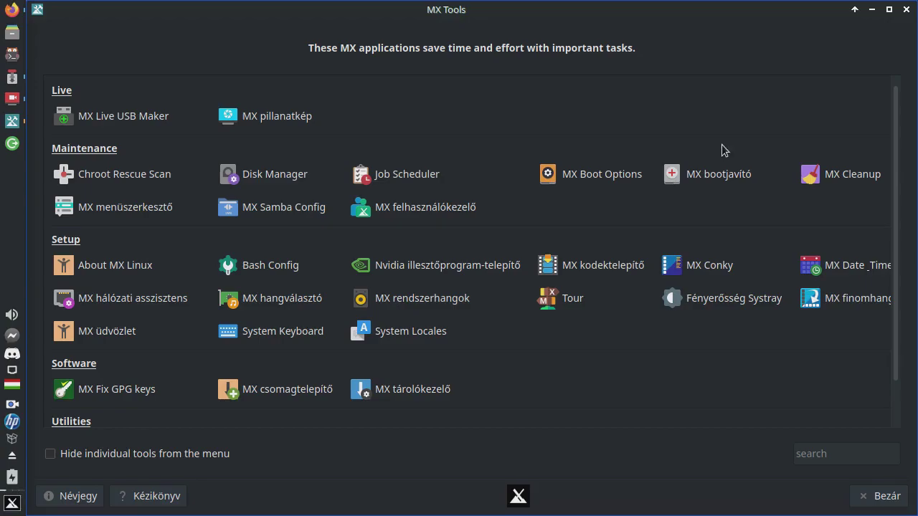
Launch MX Boot Repair again from MX Tools, authenticating with the account password.
click(710, 174)
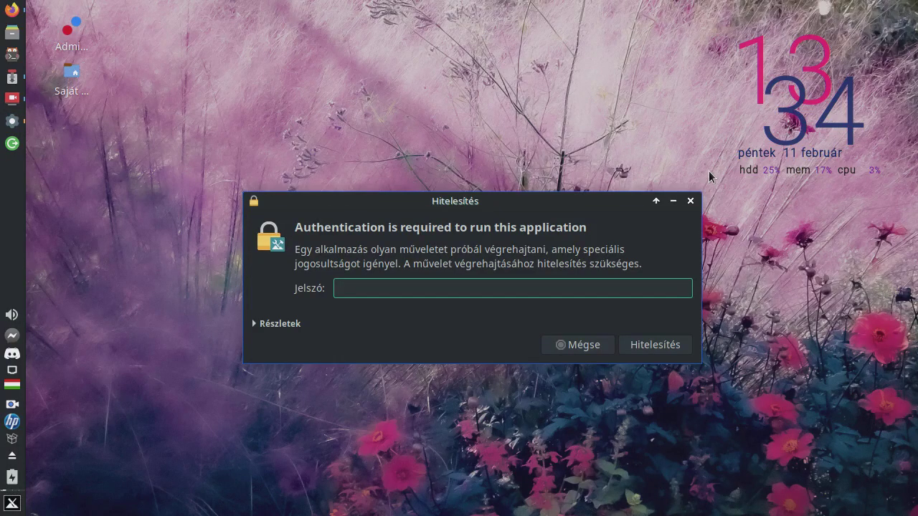
text(•••••••)
key(Return)
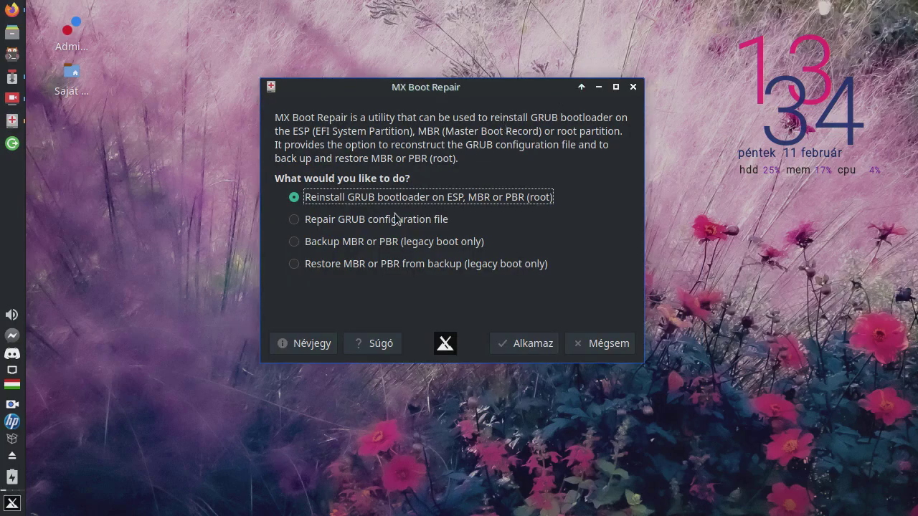
Repair the GRUB configuration file with sdb2 (rootMX21) as the root location, and exit the repair tool on completion.
click(293, 219)
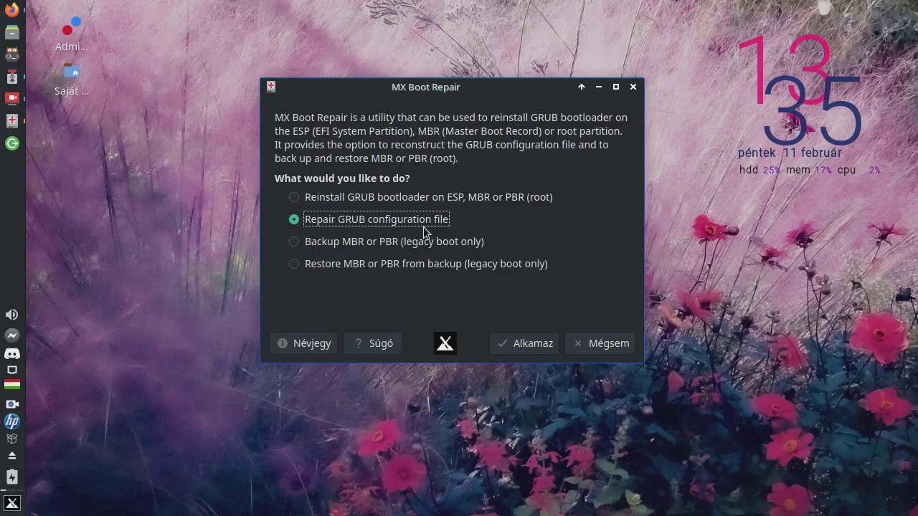
click(524, 345)
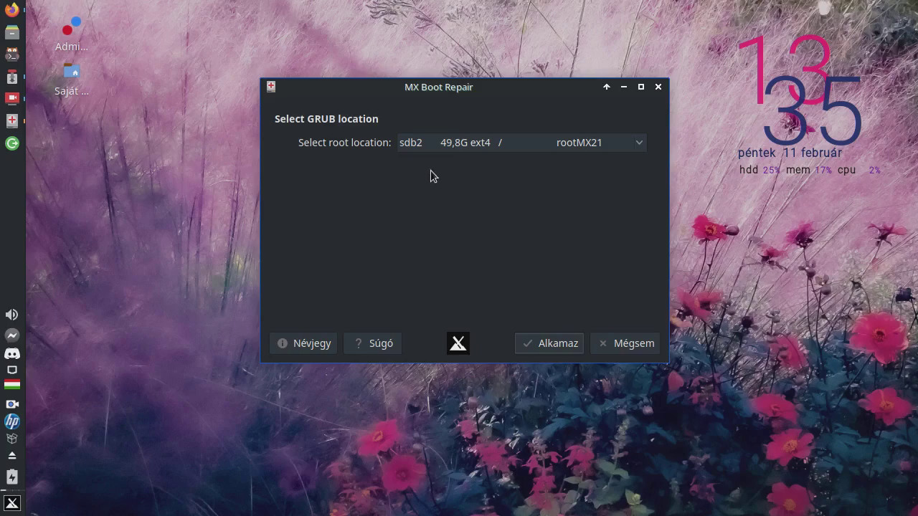
click(640, 142)
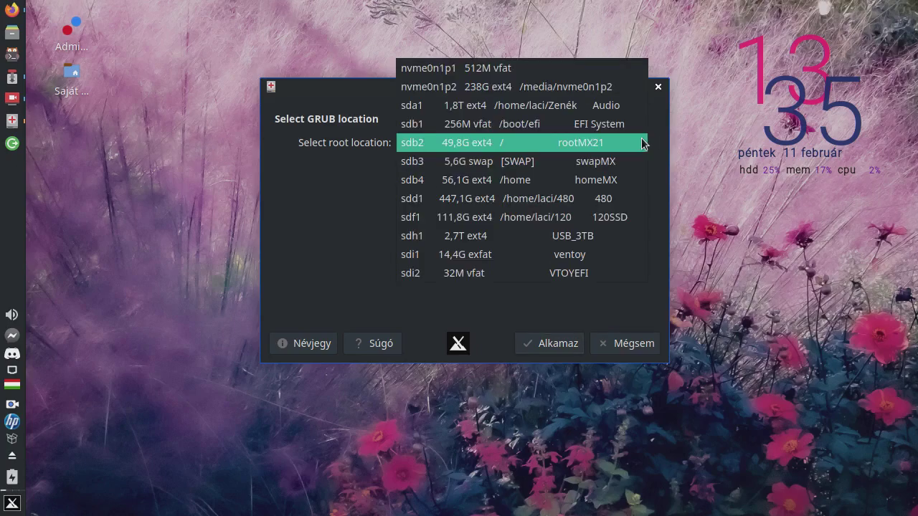
click(642, 142)
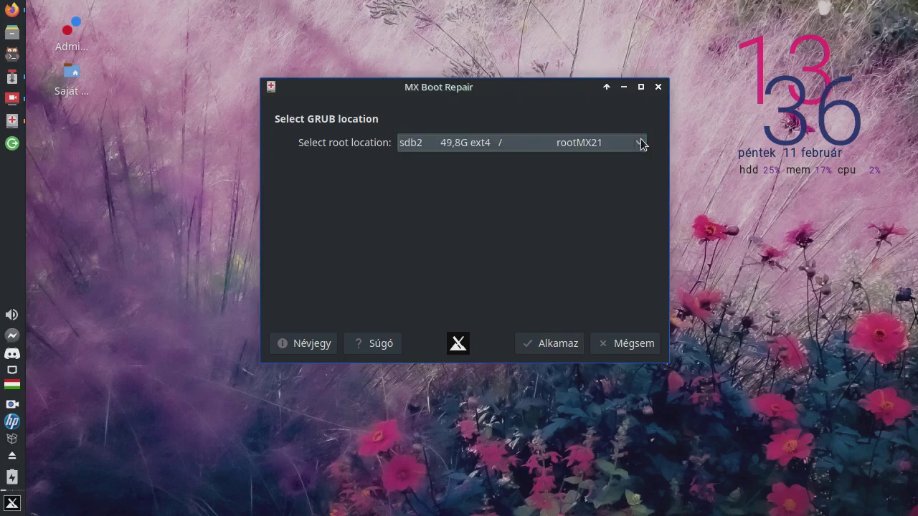
click(551, 351)
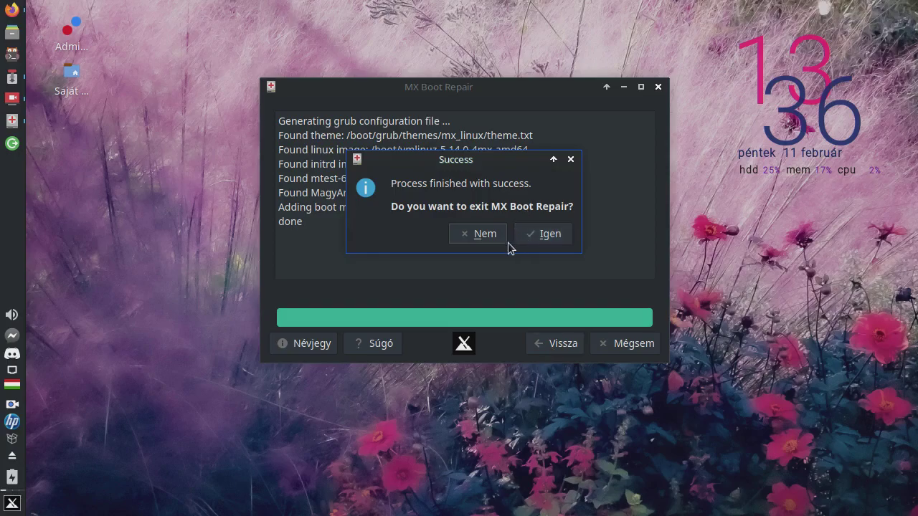
click(552, 236)
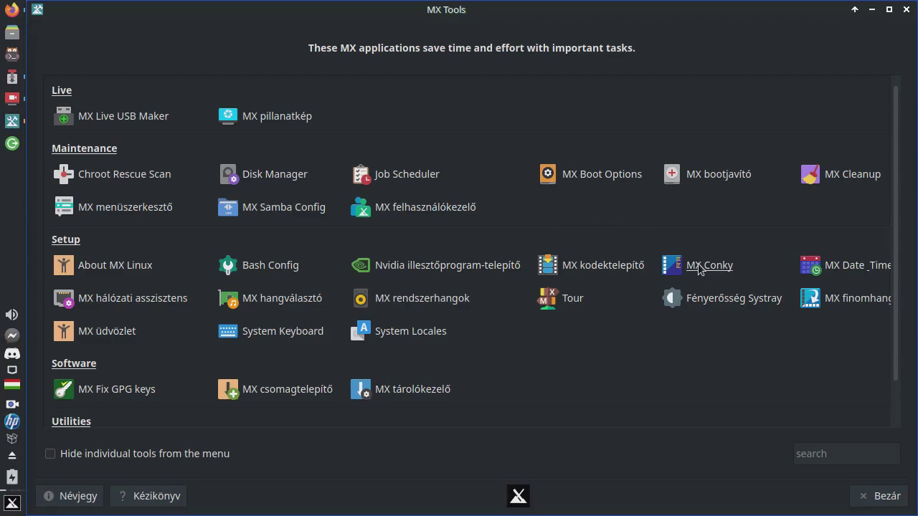
Reopen MX Boot Repair from MX Tools and enter the account password to authenticate.
click(717, 184)
text(*******)
key(Return)
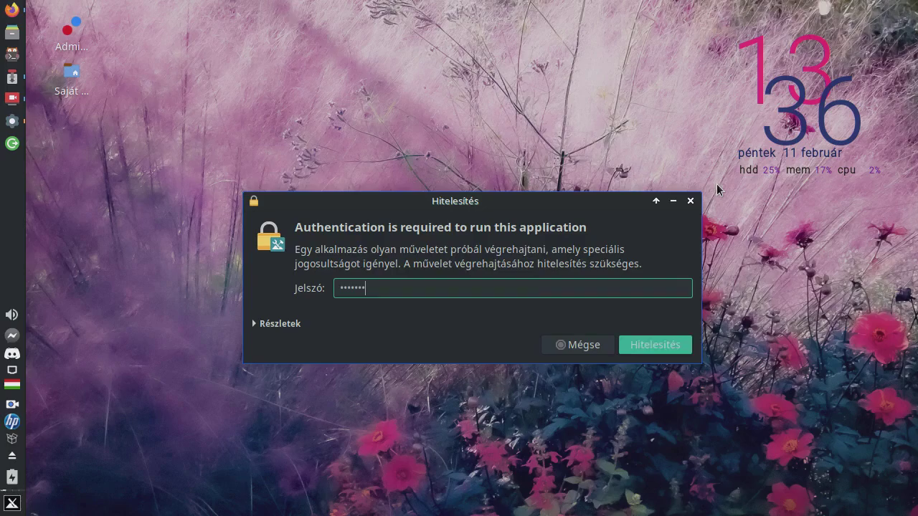
Choose the MBR or PBR backup task and set the MBR location to the sdb KINGSTON_SHFS37A120G drive.
click(403, 243)
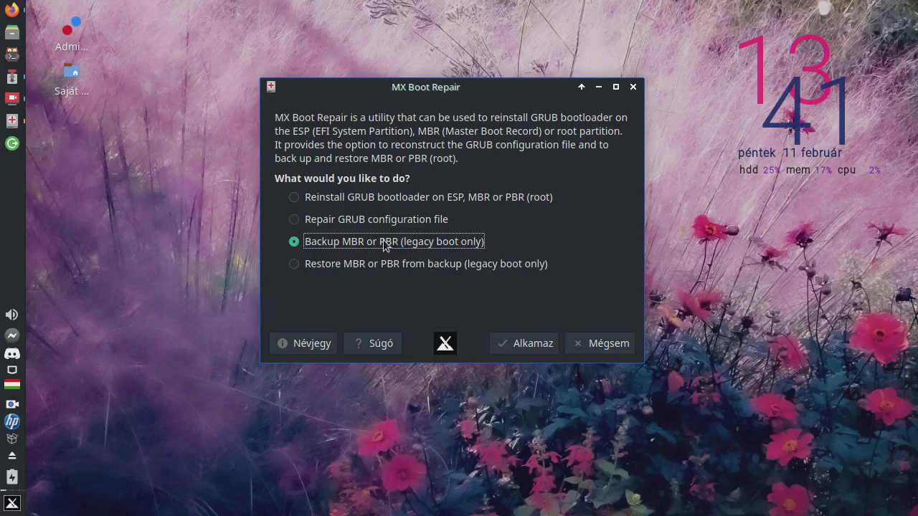
click(539, 350)
click(533, 162)
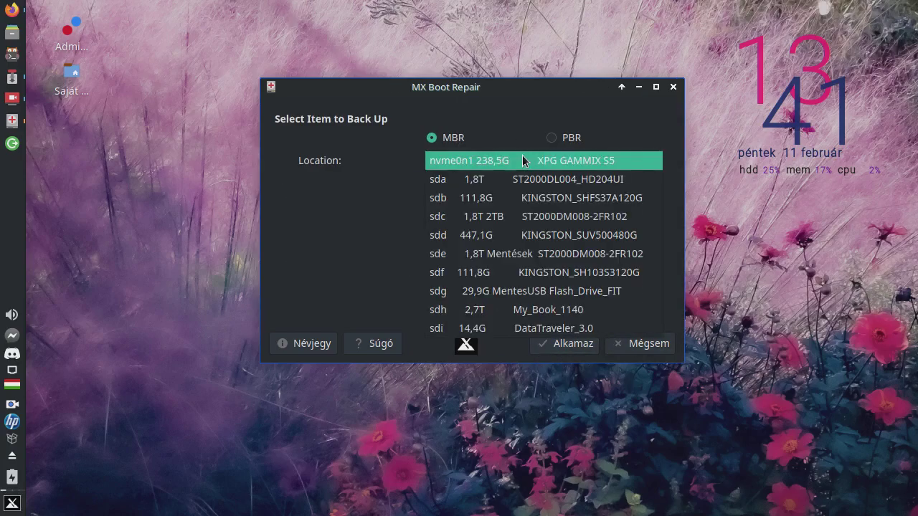
click(510, 193)
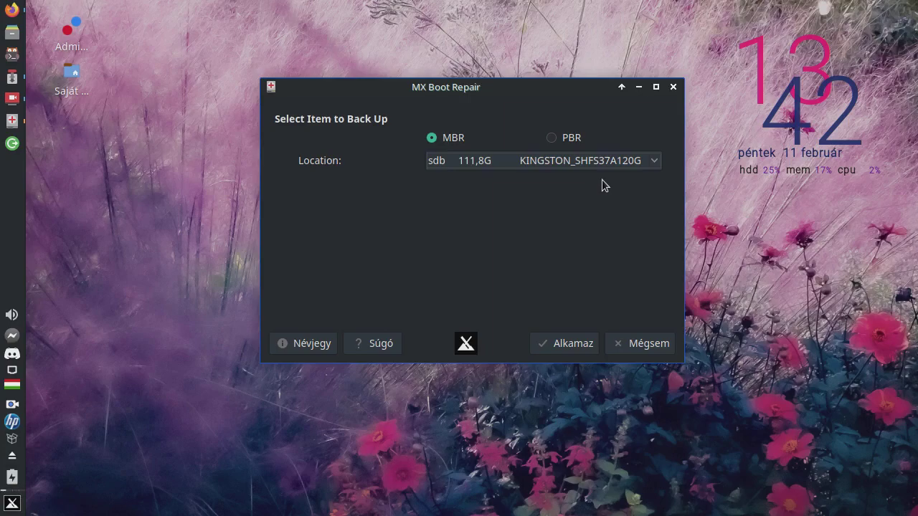
Save the MBR backup as MX_MBR_002 in the 120 folder, keeping the repair tool open on completion.
click(569, 343)
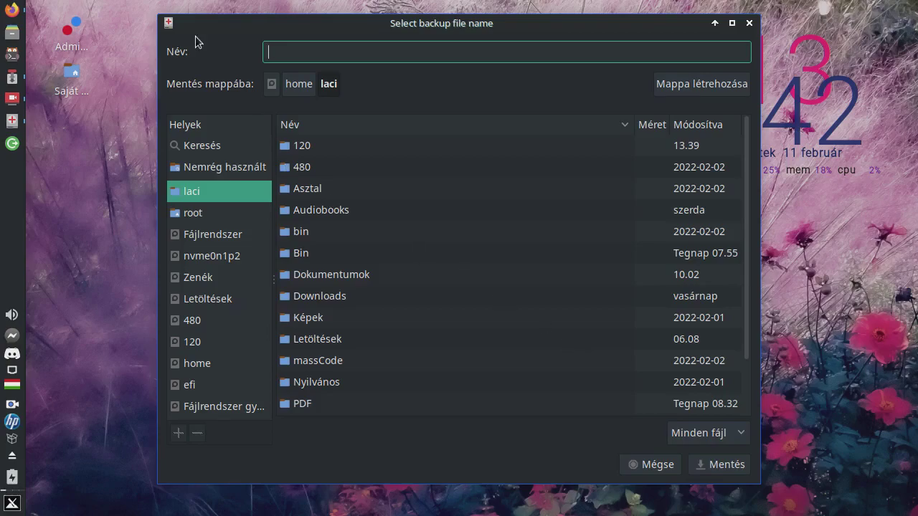
double_click(316, 145)
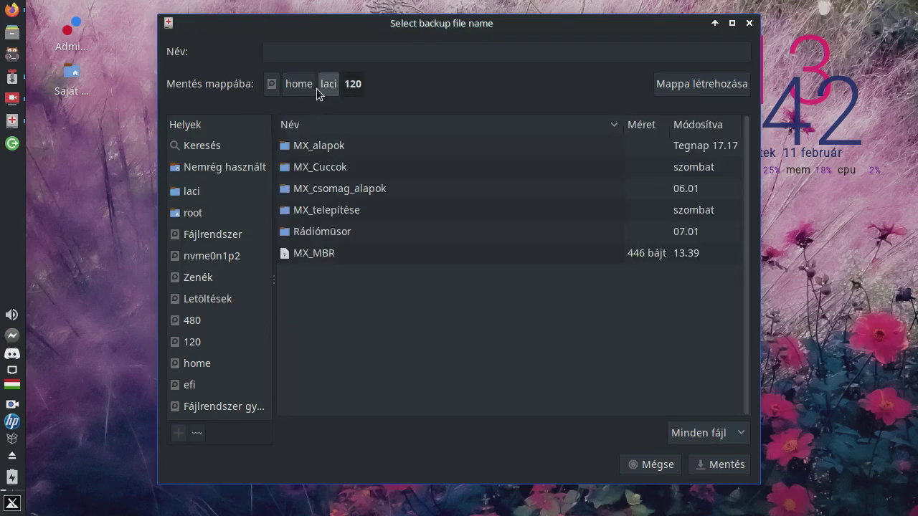
click(302, 57)
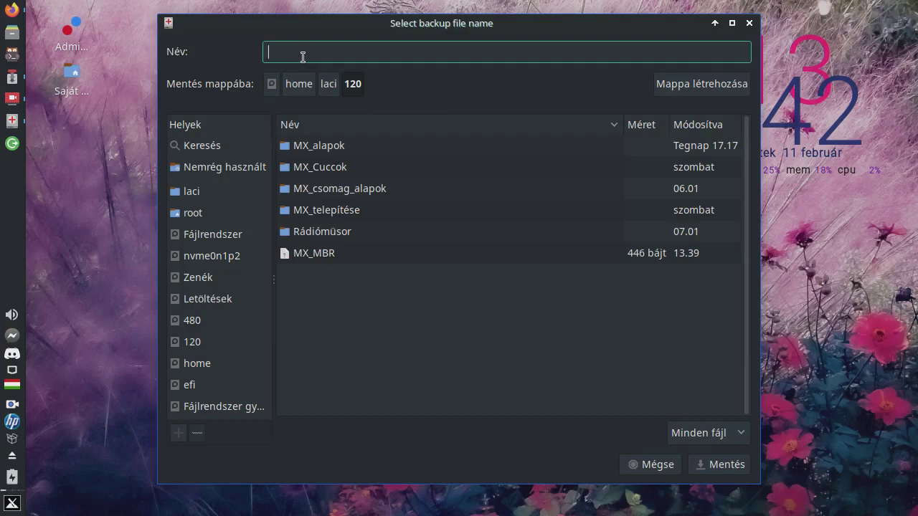
text(MX_MBR)
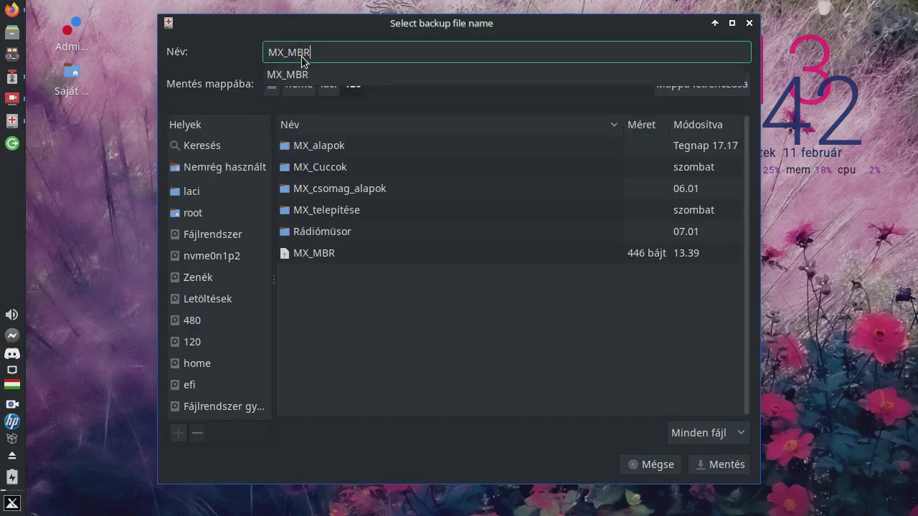
text(_002)
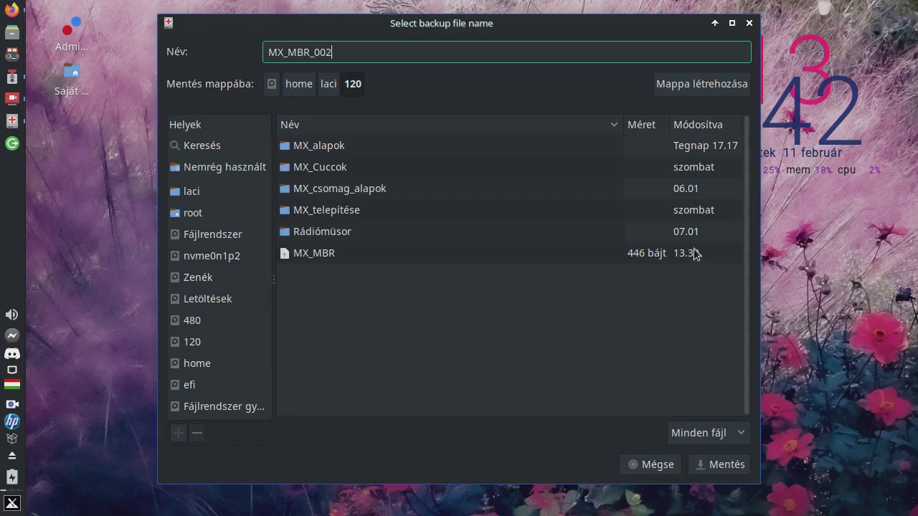
click(717, 467)
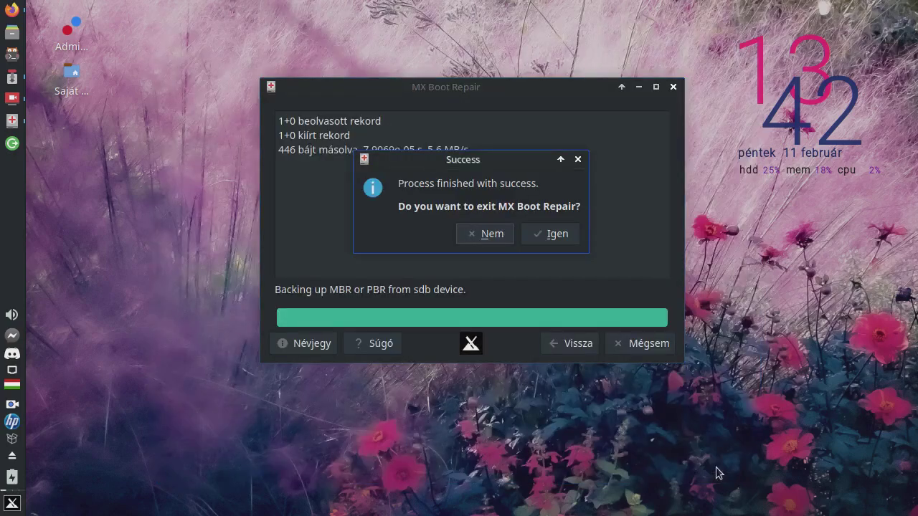
click(492, 236)
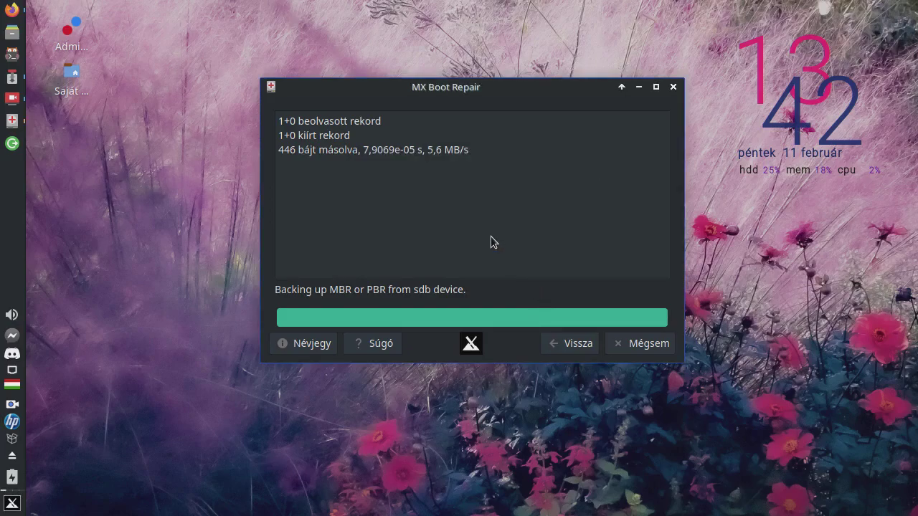
View the MBR restore options for sdb and the available backup files, and close the repair tool without restoring.
click(566, 344)
click(353, 266)
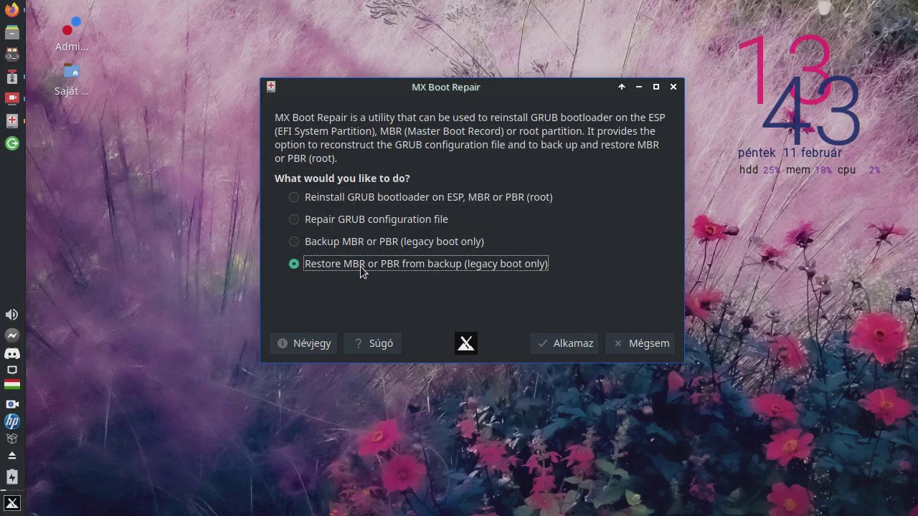
click(548, 344)
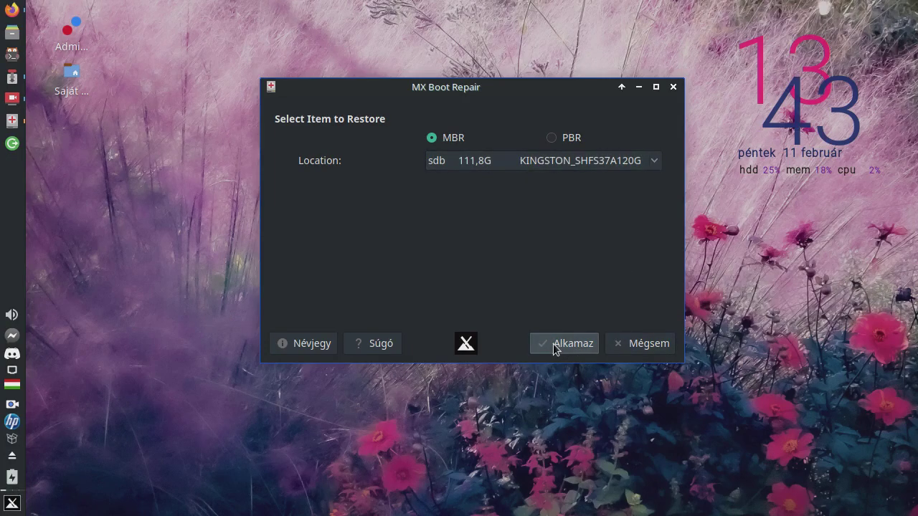
click(554, 344)
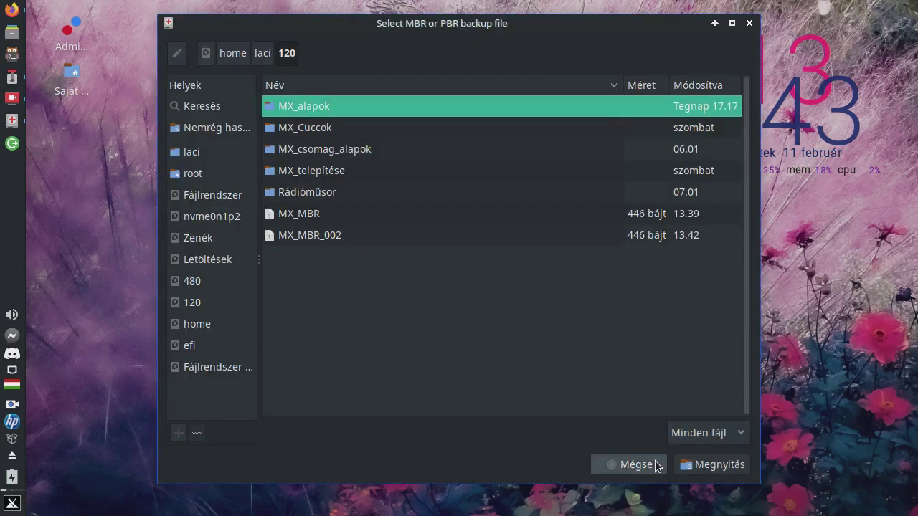
click(625, 464)
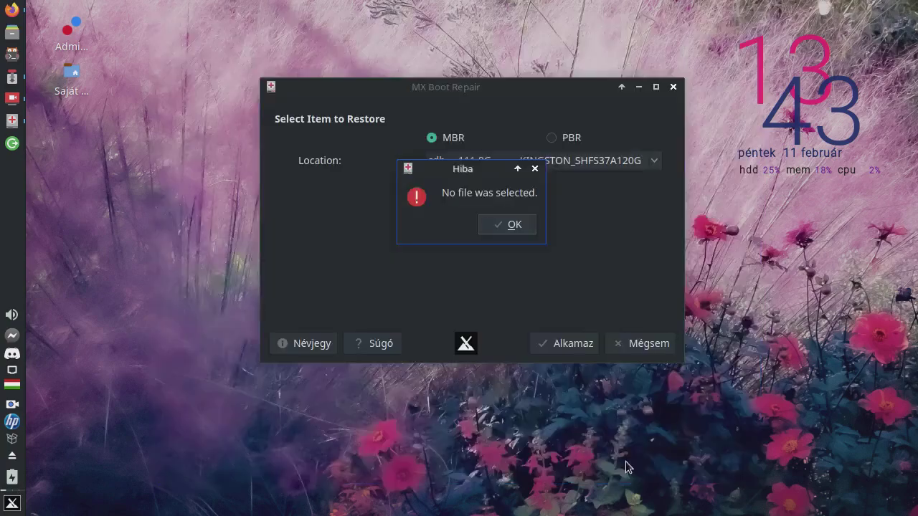
click(520, 230)
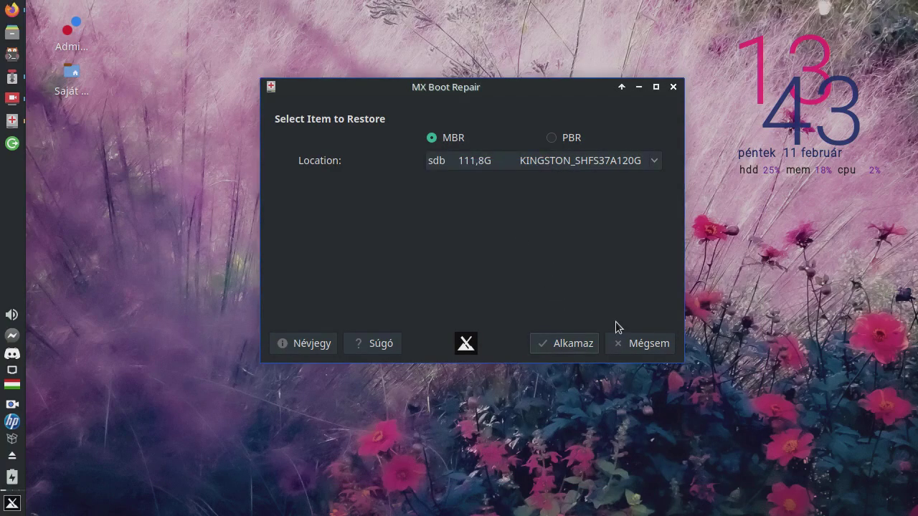
click(645, 345)
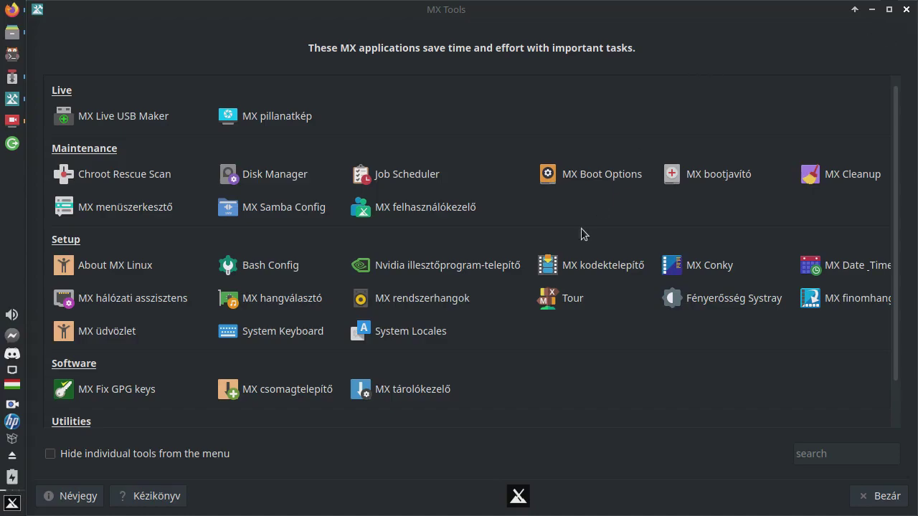
Launch MX Boot Options from MX Tools, authenticating with the account password.
click(605, 179)
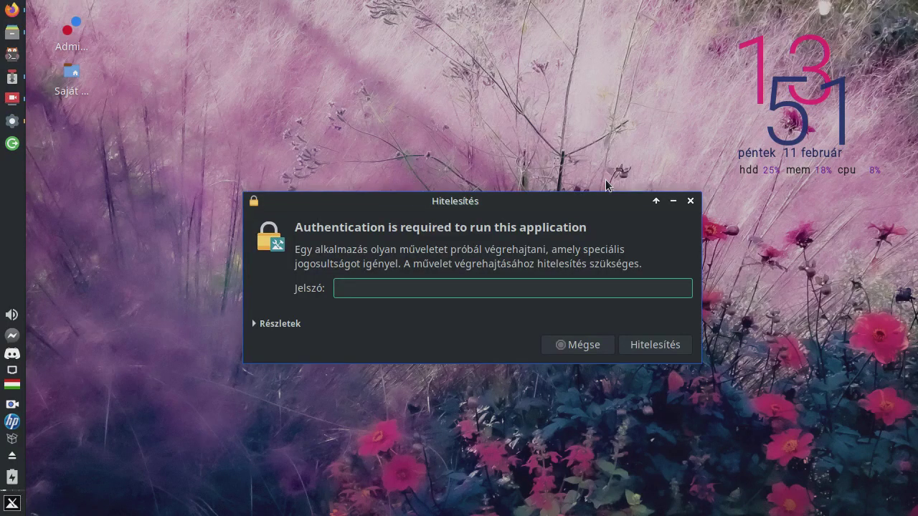
text(•••••••)
key(Return)
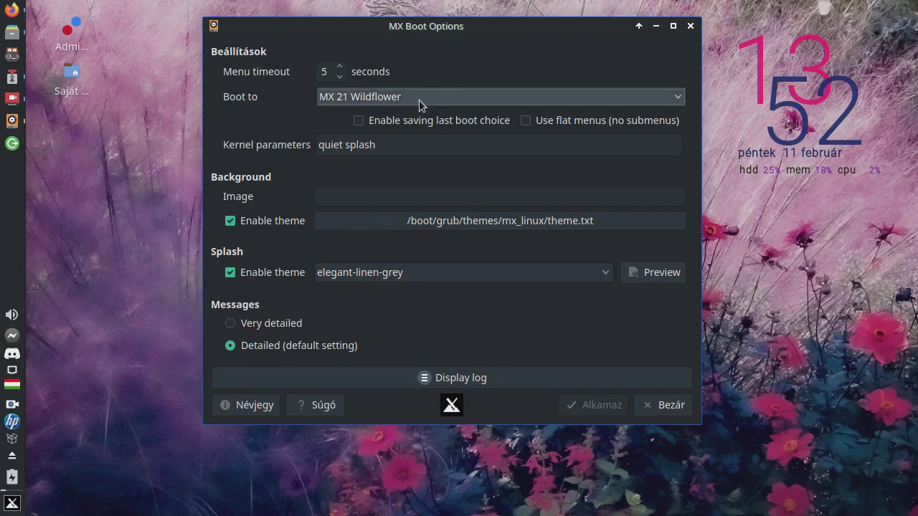
Enable saving the last boot choice and review the available boot entries, keeping MX 21 Wildflower as the default.
click(419, 99)
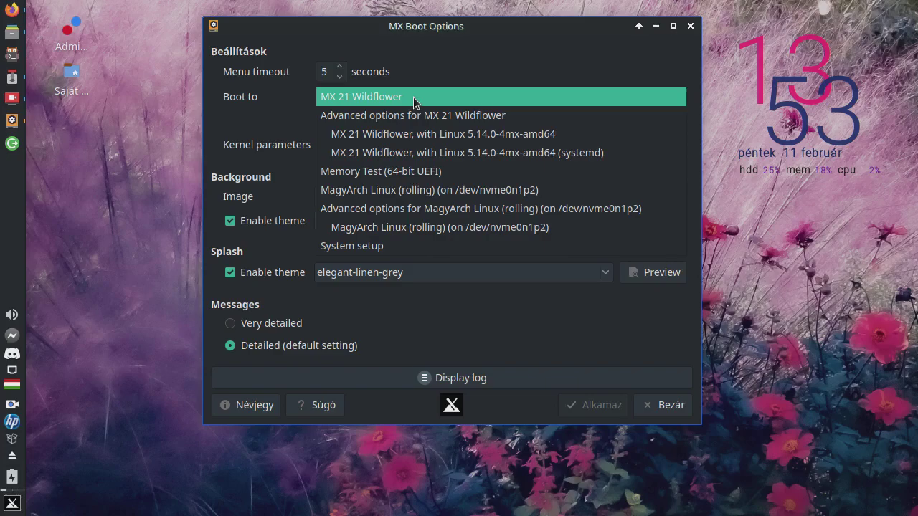
click(361, 97)
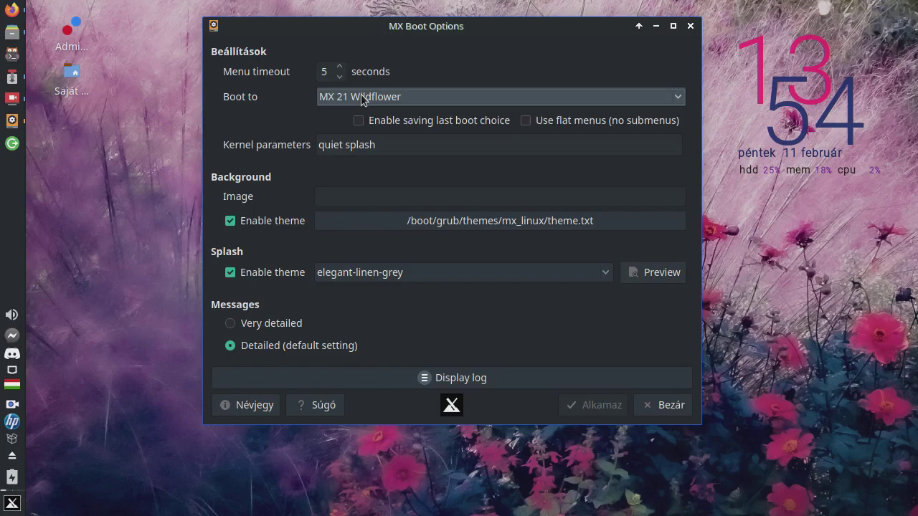
click(358, 121)
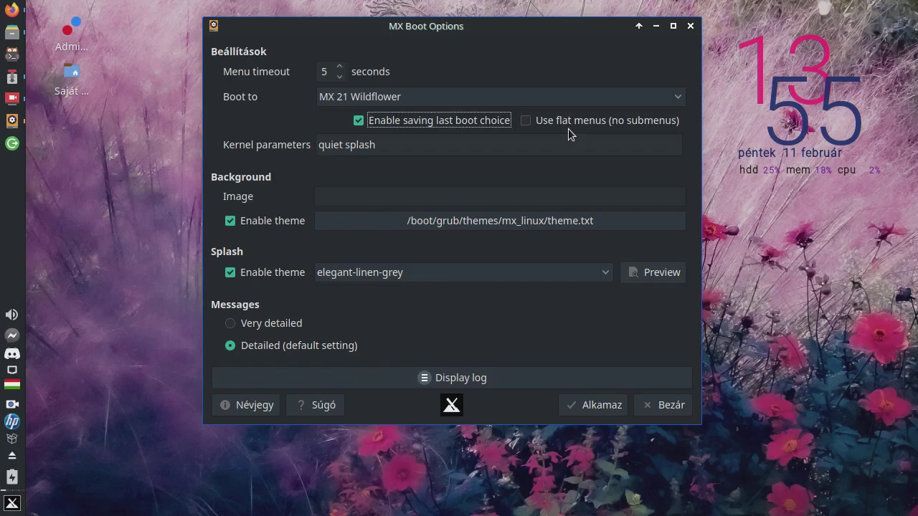
click(682, 100)
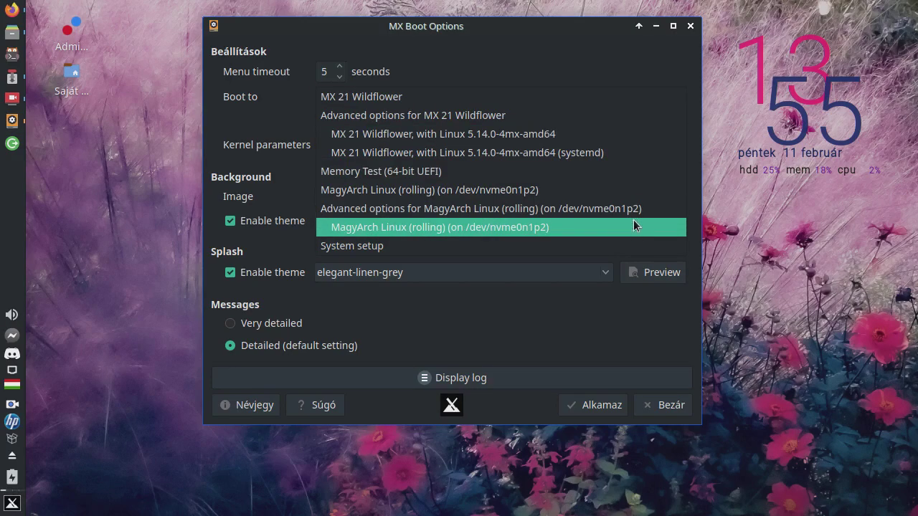
click(675, 61)
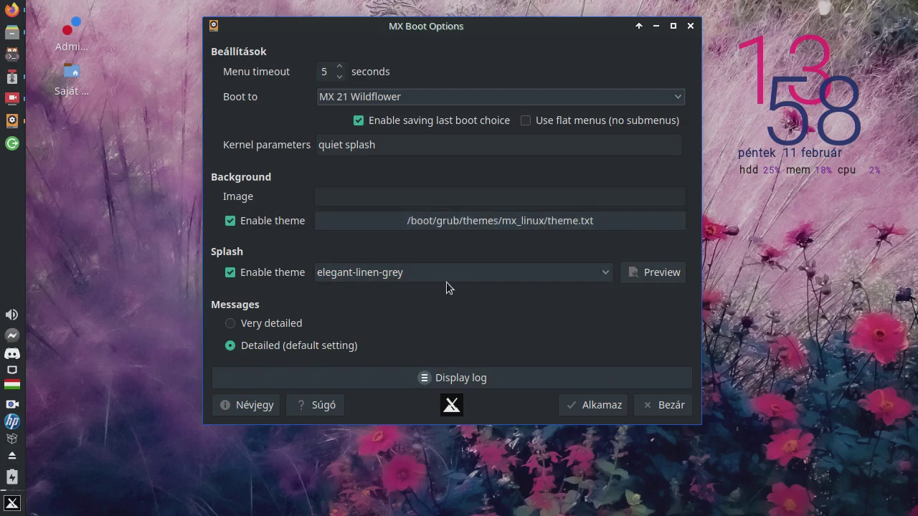
Keep elegant-linen-grey as the splash theme and preview how it looks.
click(574, 272)
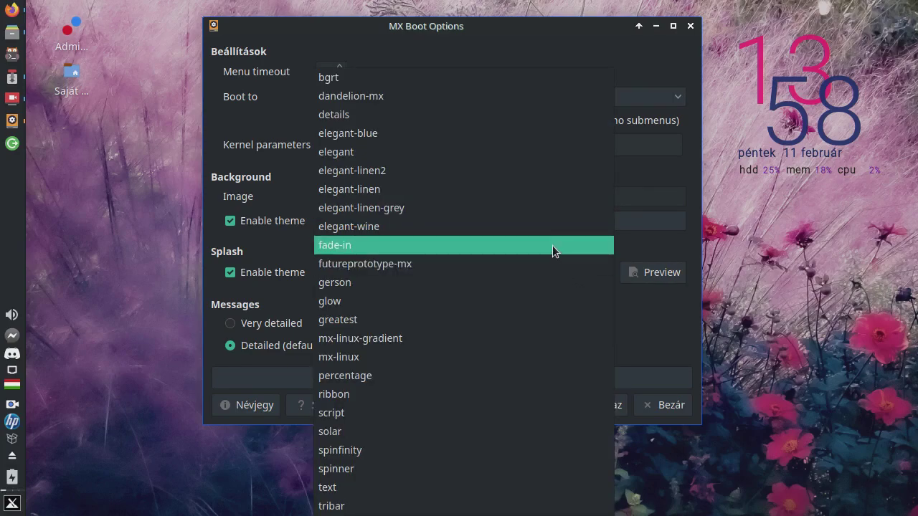
click(545, 208)
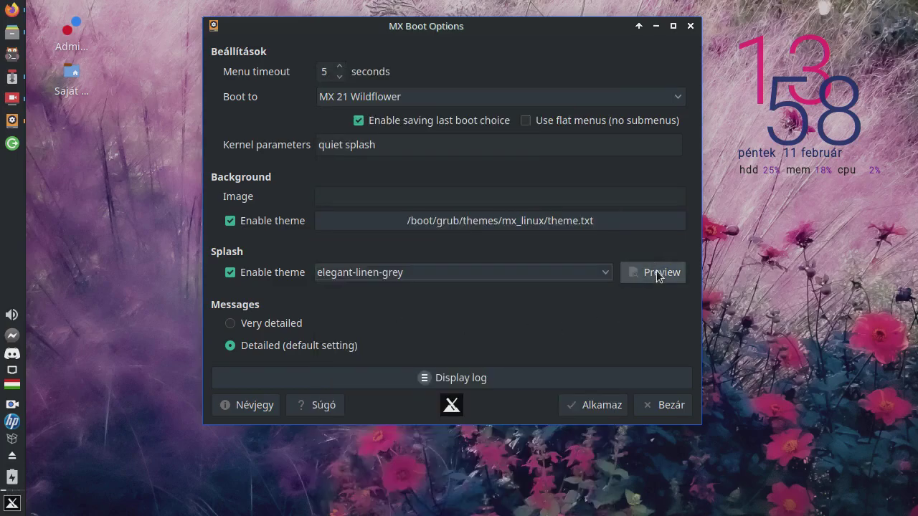
click(659, 273)
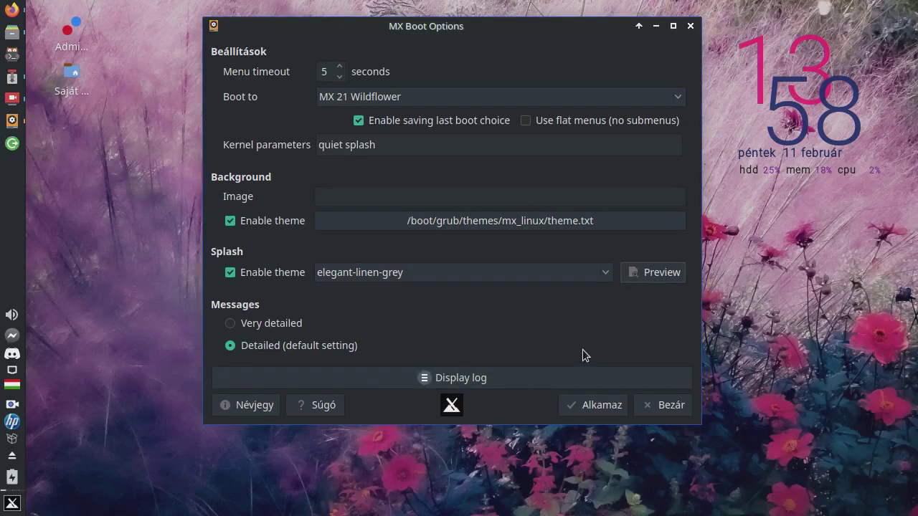
Change the splash theme to dandelion-mx and preview it.
click(484, 275)
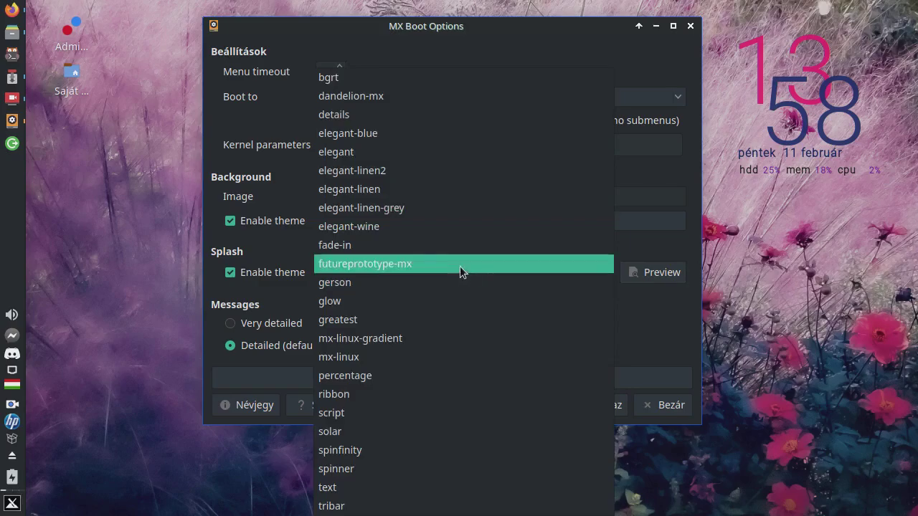
click(380, 102)
click(644, 273)
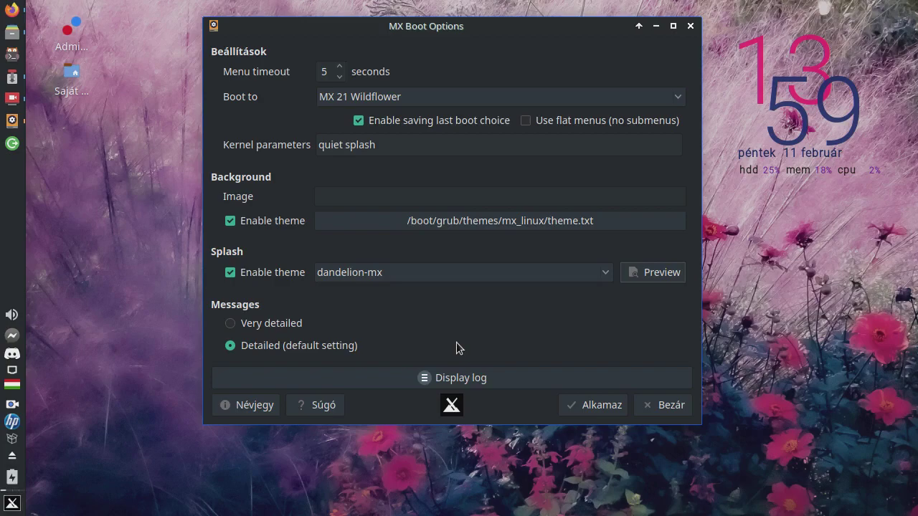
View the boot log, closing it after review, and apply the changed boot options.
click(459, 377)
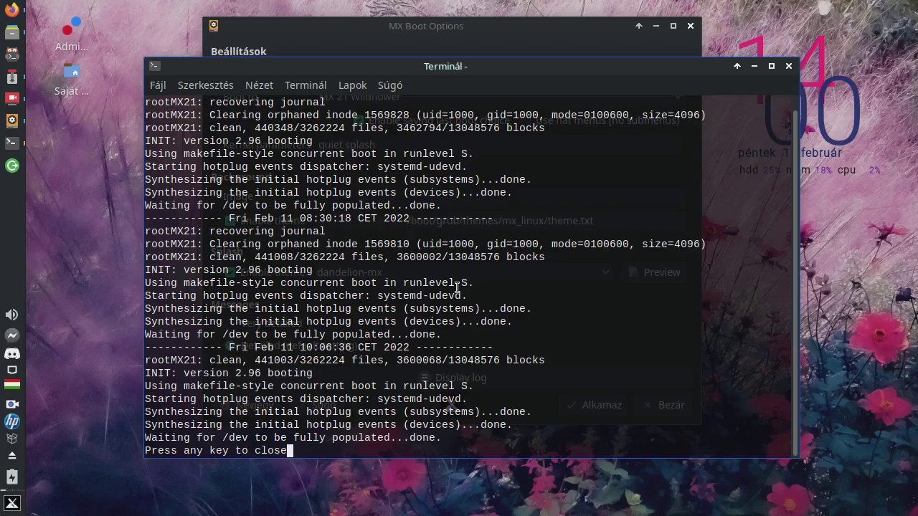
click(788, 66)
click(575, 412)
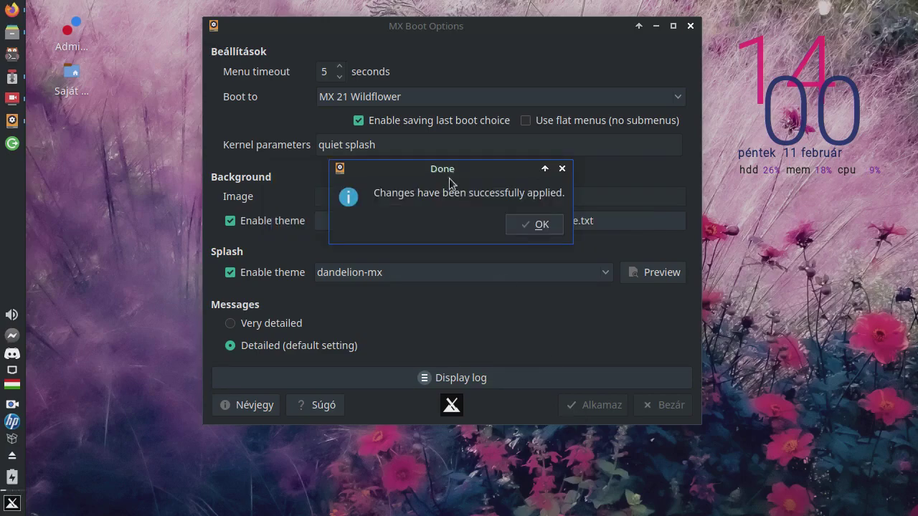
click(514, 224)
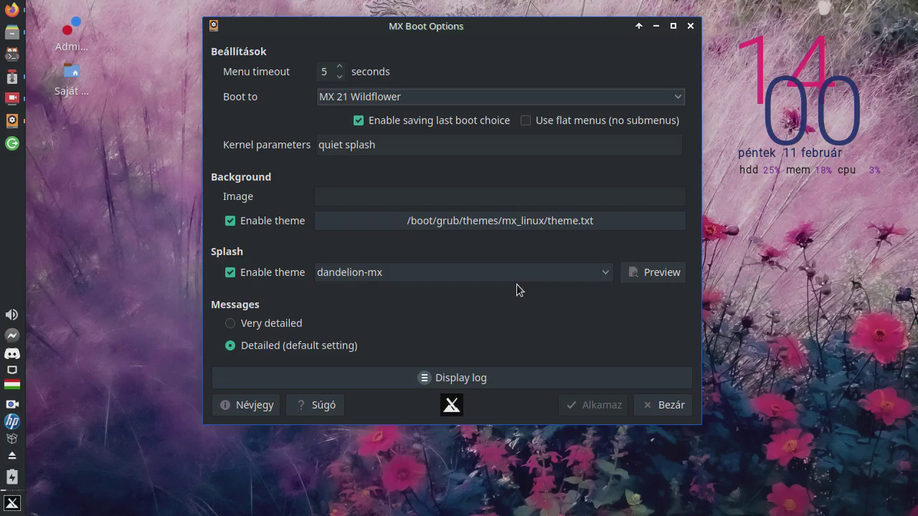
Preview the applied dandelion-mx splash theme once more and close the boot options tool, returning to MX Tools.
click(664, 274)
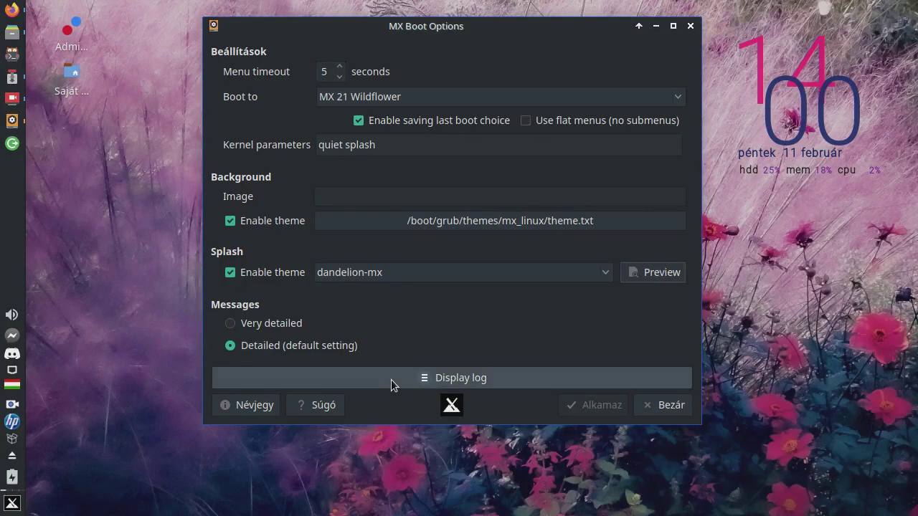
click(673, 411)
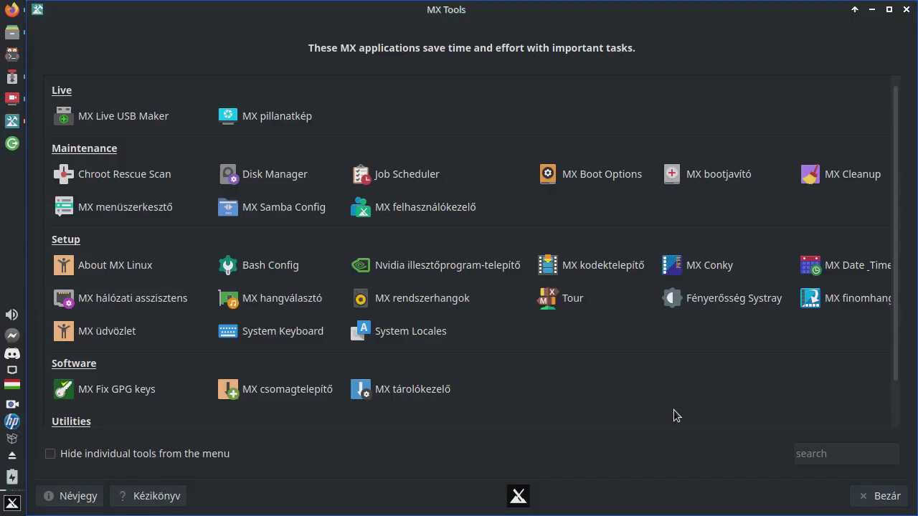